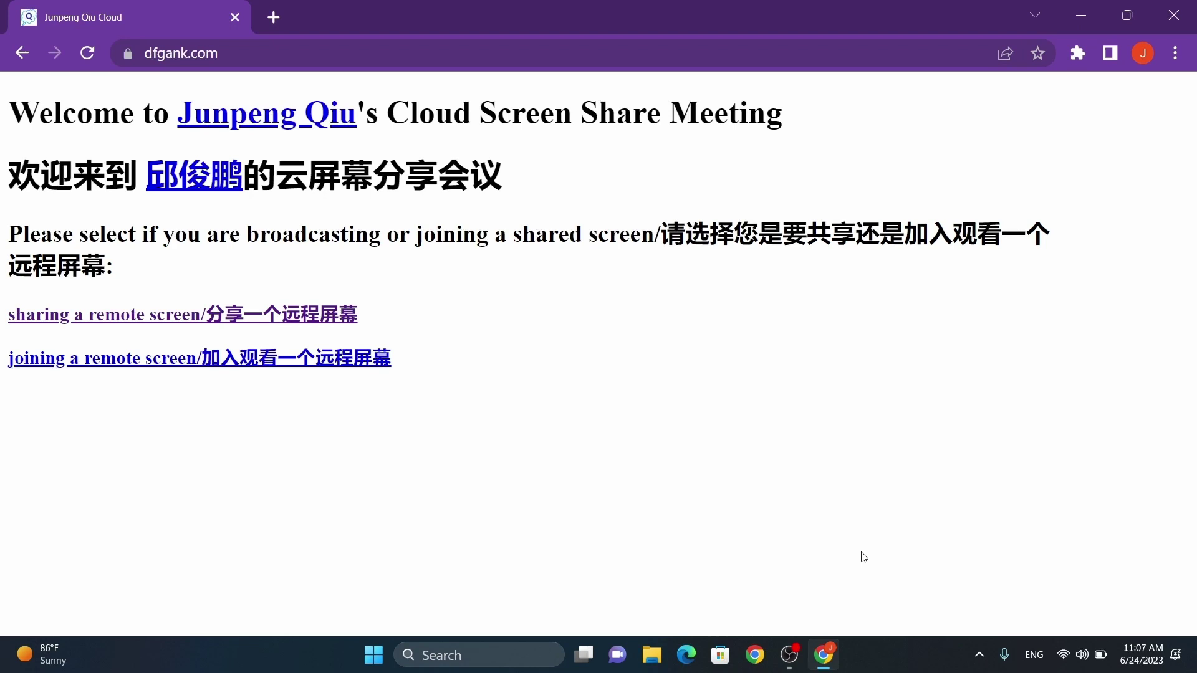
Start a screen-sharing session and select its six-character meeting ID to pass on.
click(272, 312)
scroll(268, 305, down, 5)
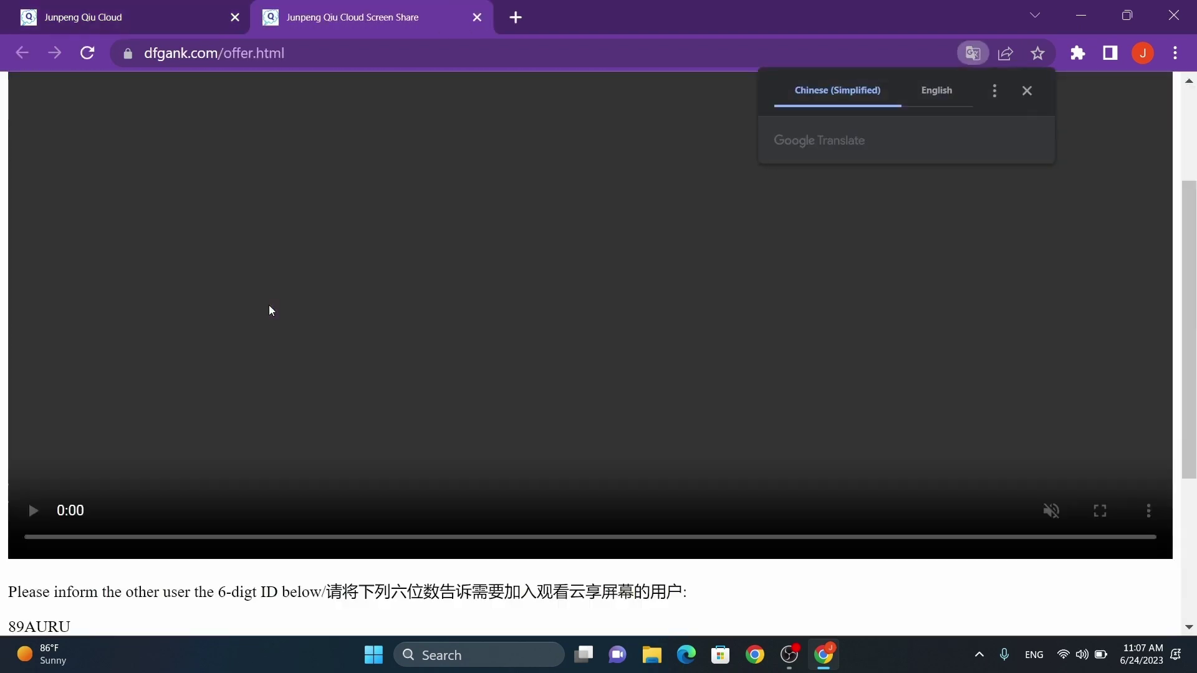
double_click(37, 397)
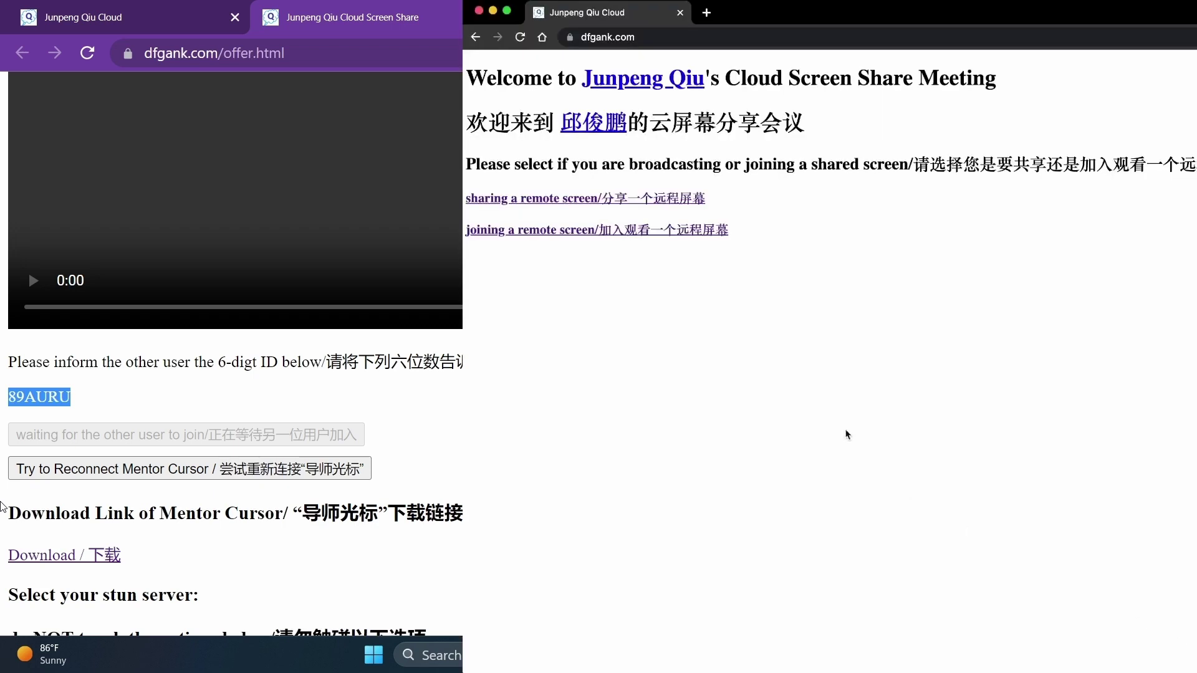
Join from the Mac with the sharer's meeting ID, then begin choosing what to share on Windows.
click(674, 234)
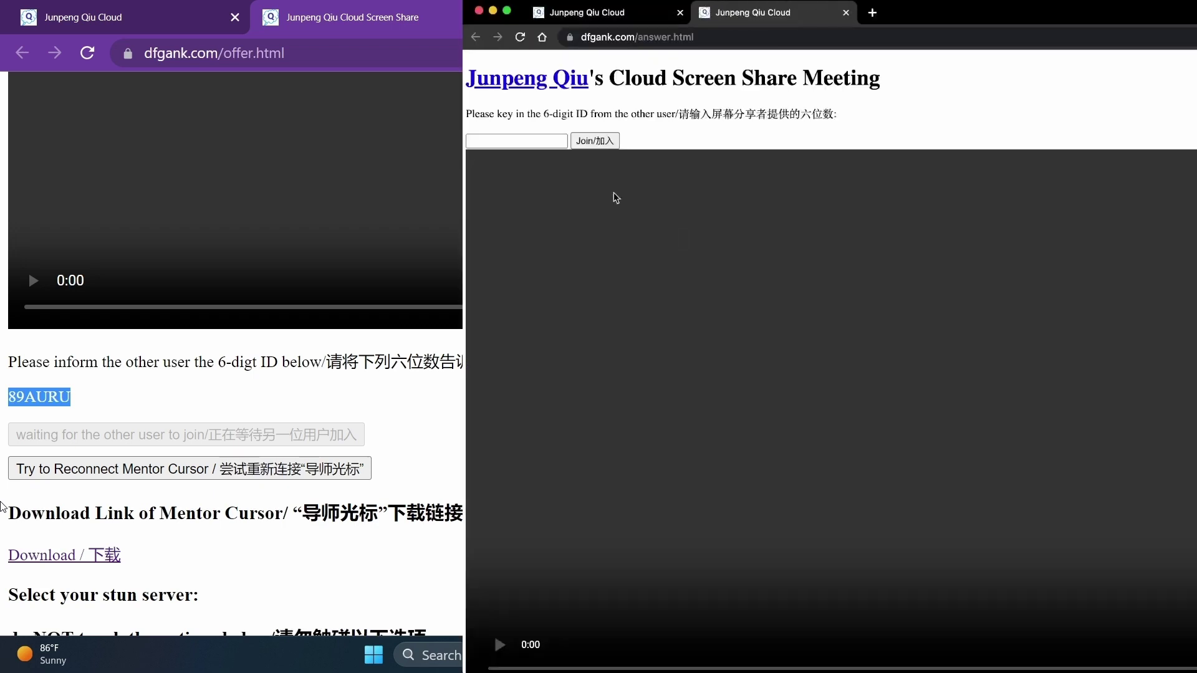
click(542, 138)
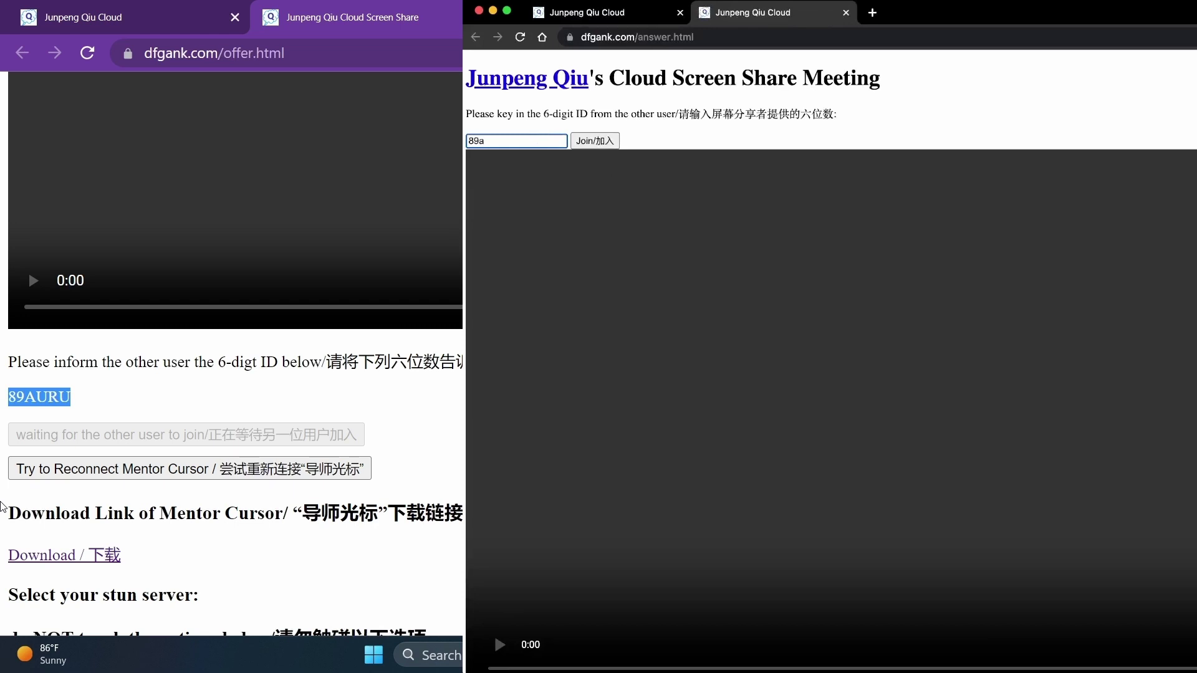
click(615, 140)
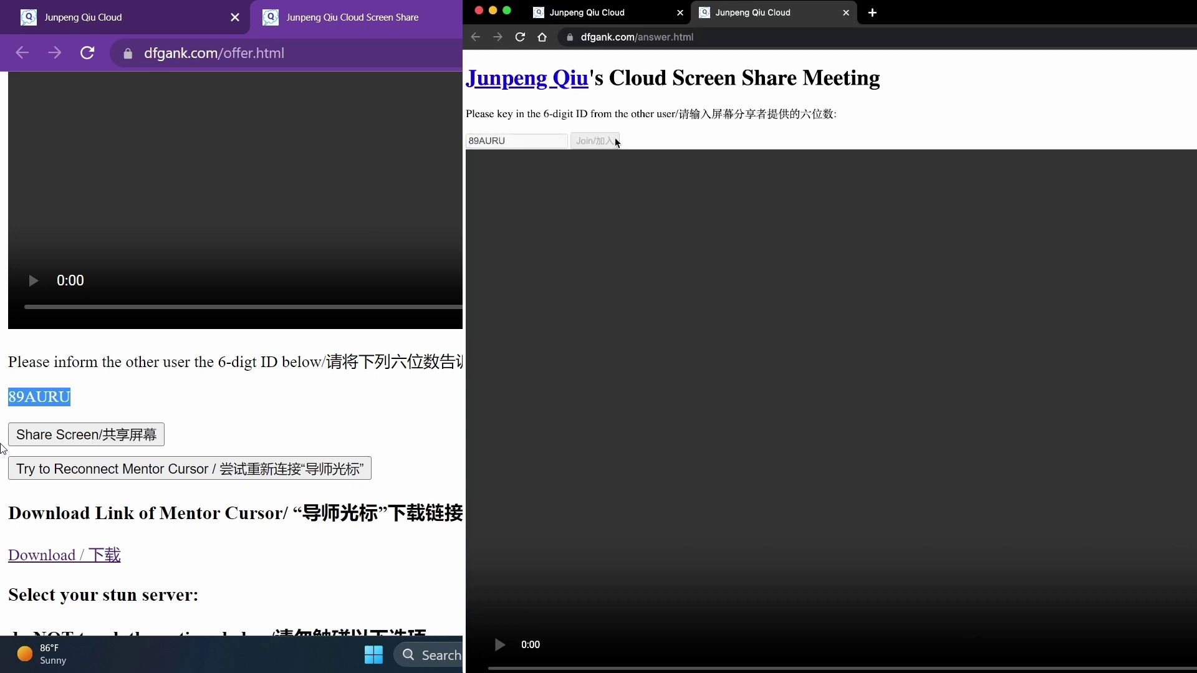
click(85, 434)
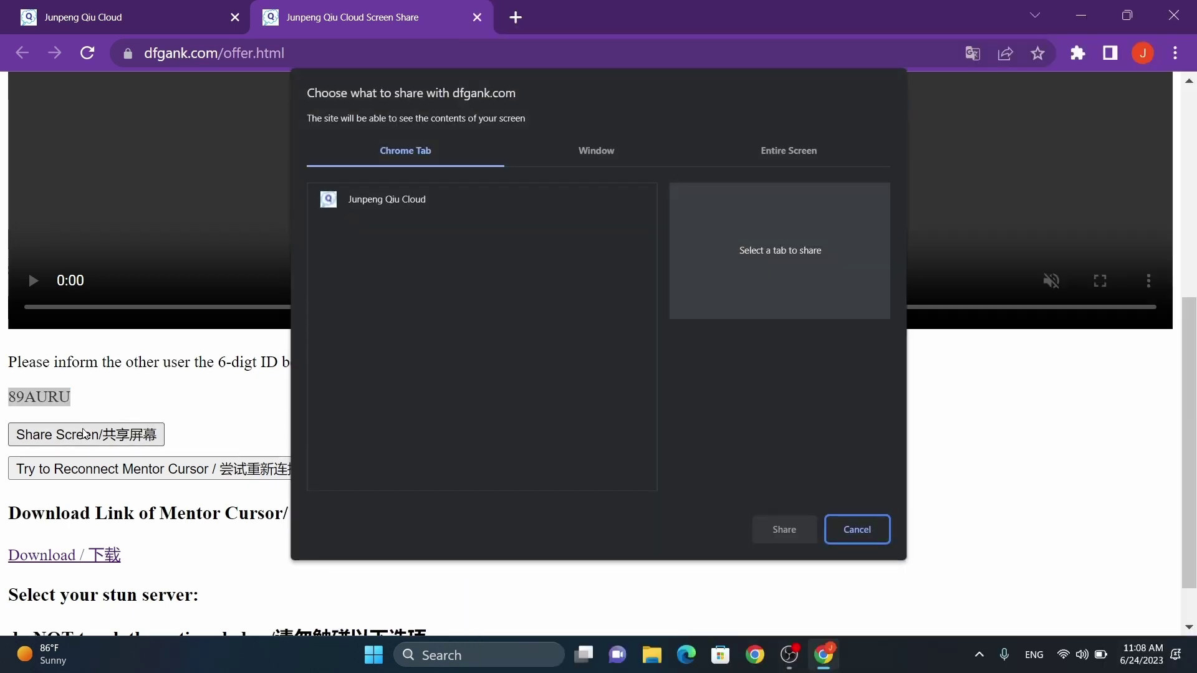
In Chrome's share picker, share the Entire Screen.
click(590, 156)
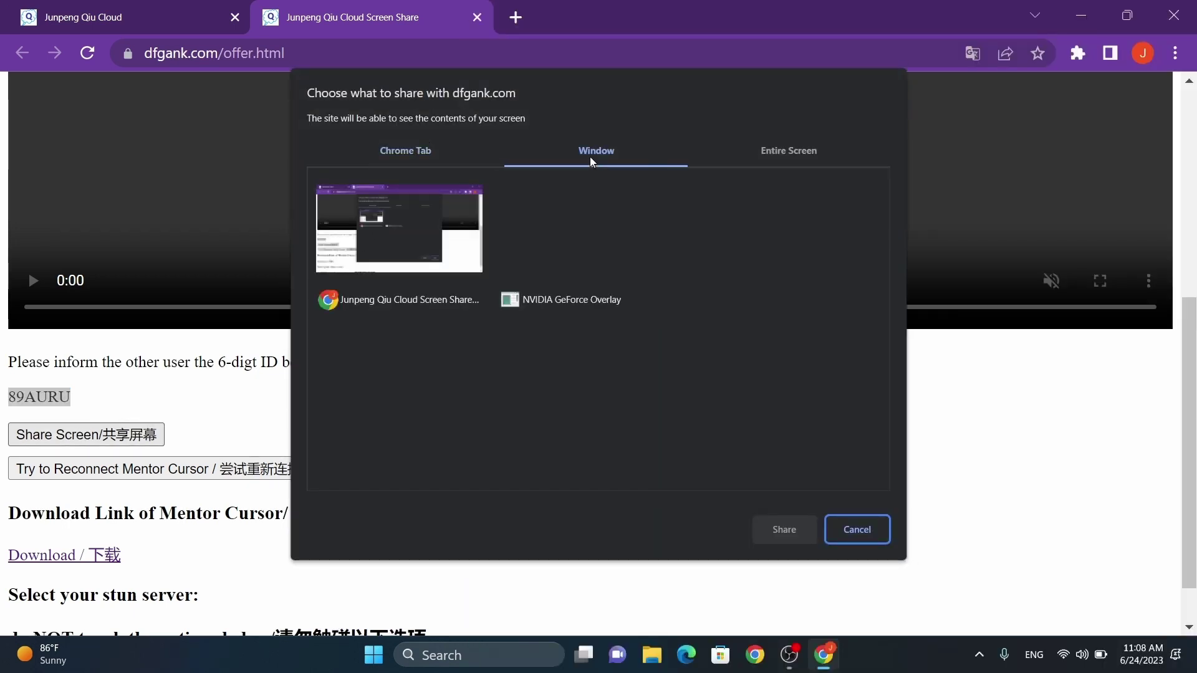
click(783, 155)
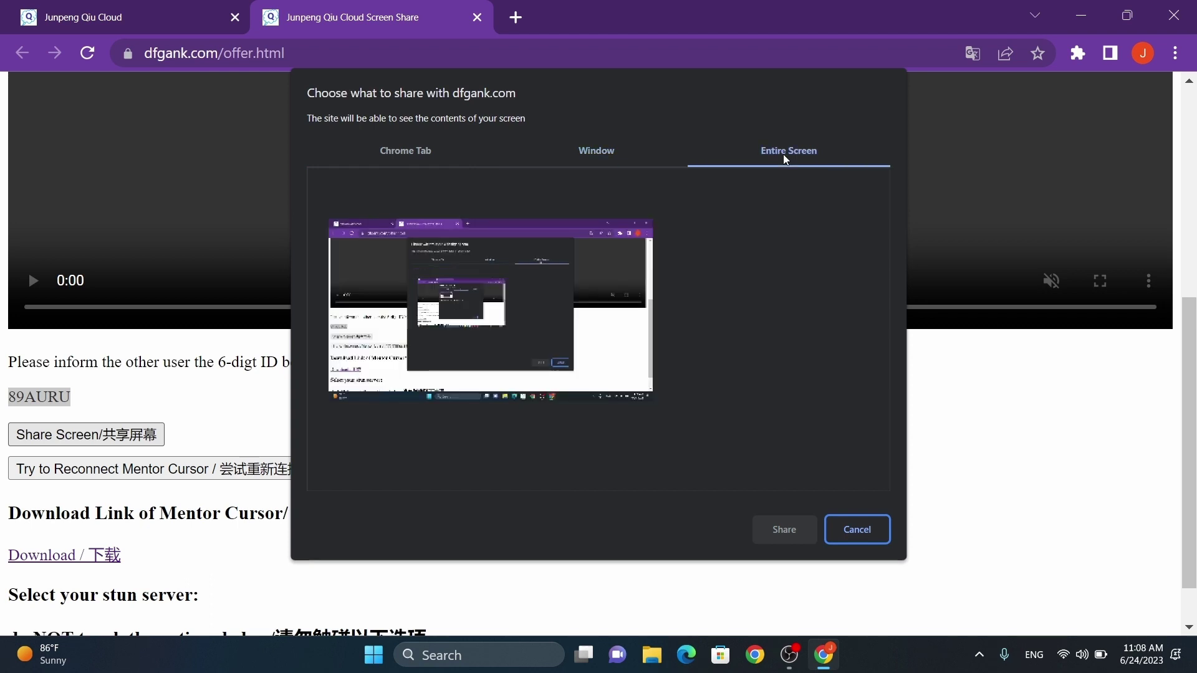
click(596, 309)
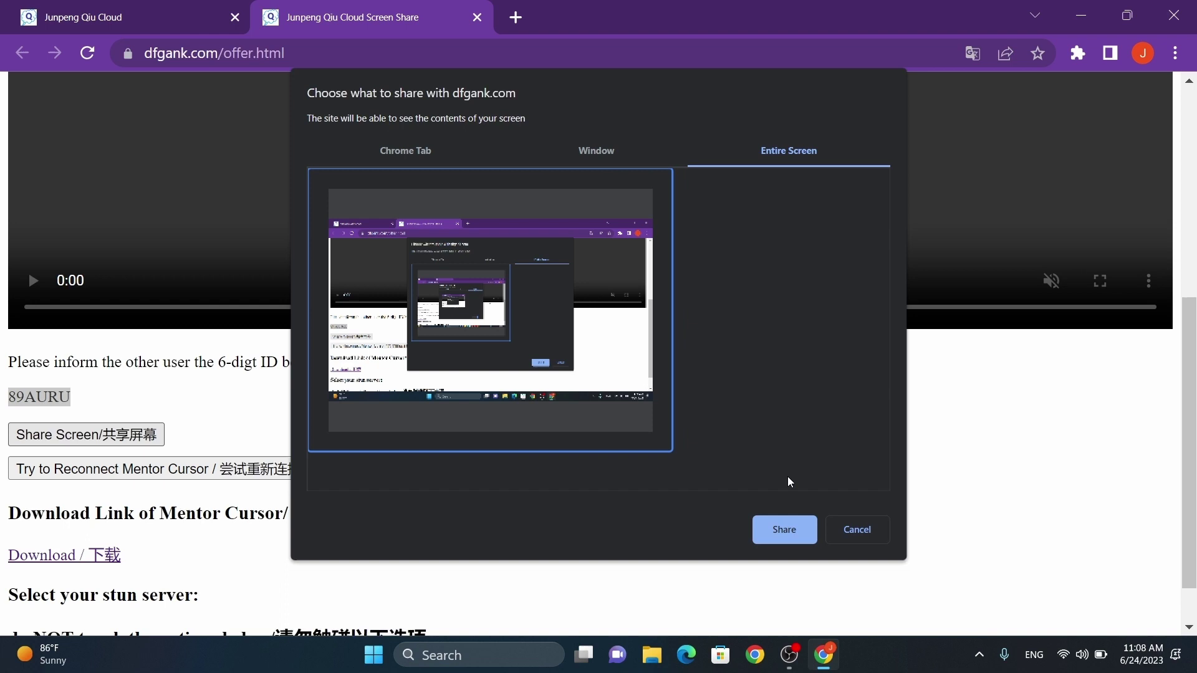
click(785, 531)
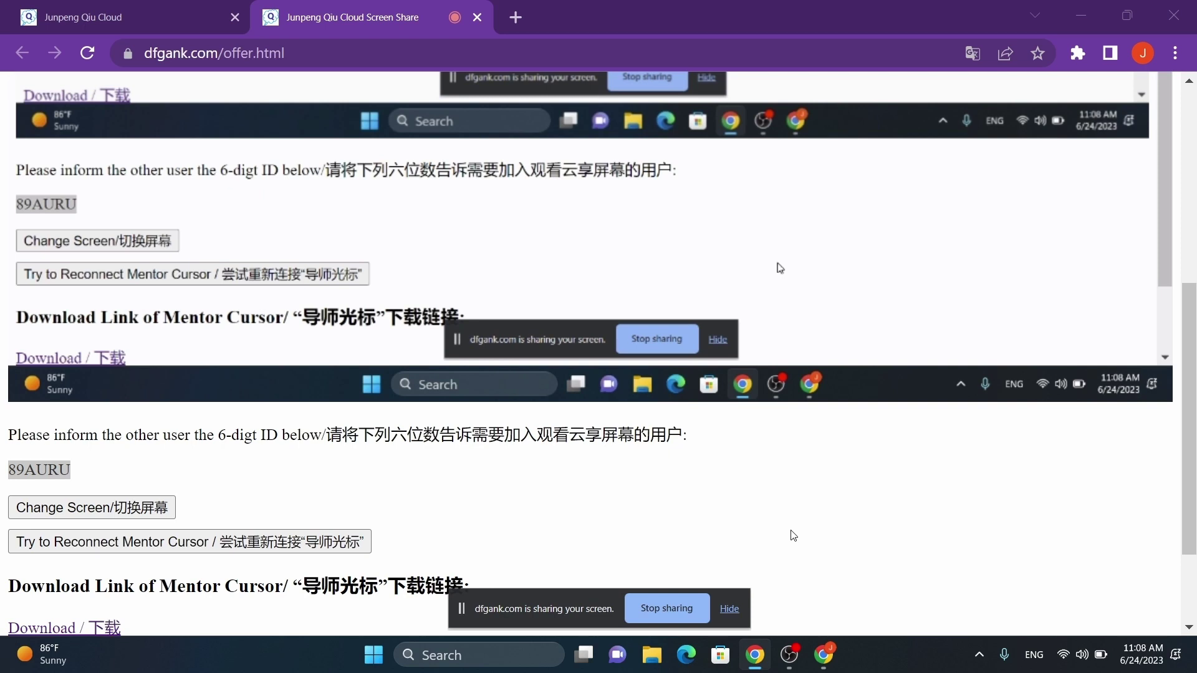
Open the Mentor Cursor download page (MentorCursor.zip on Google Drive).
scroll(624, 511, down, 1)
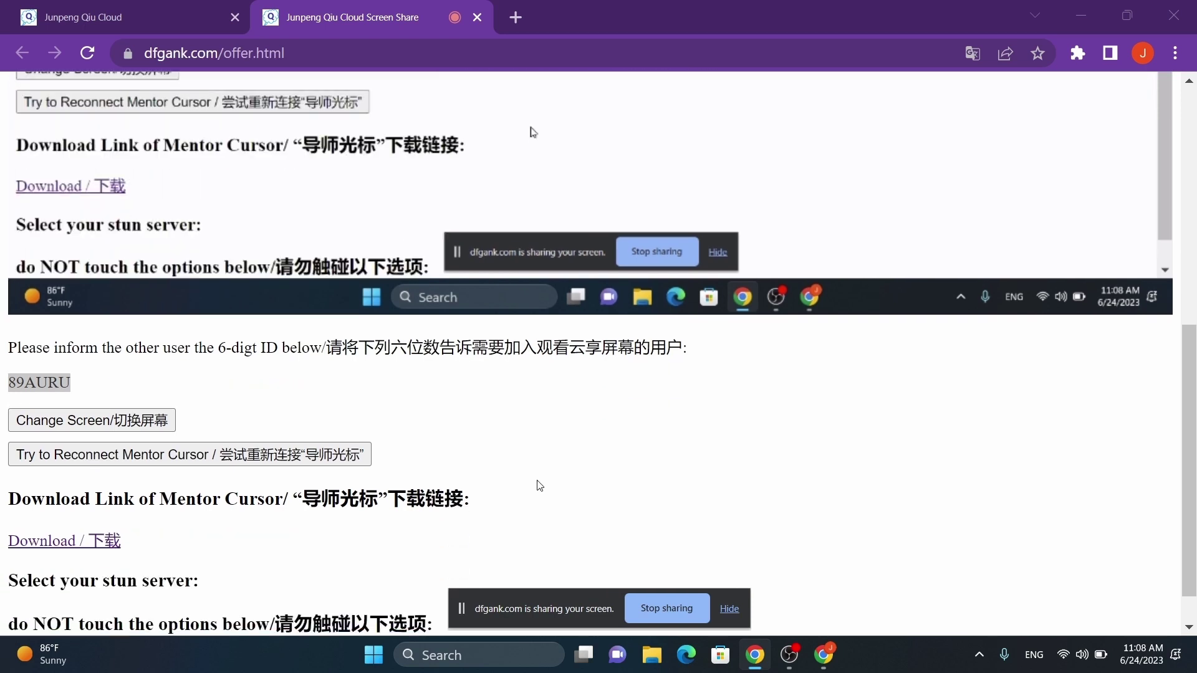
click(142, 546)
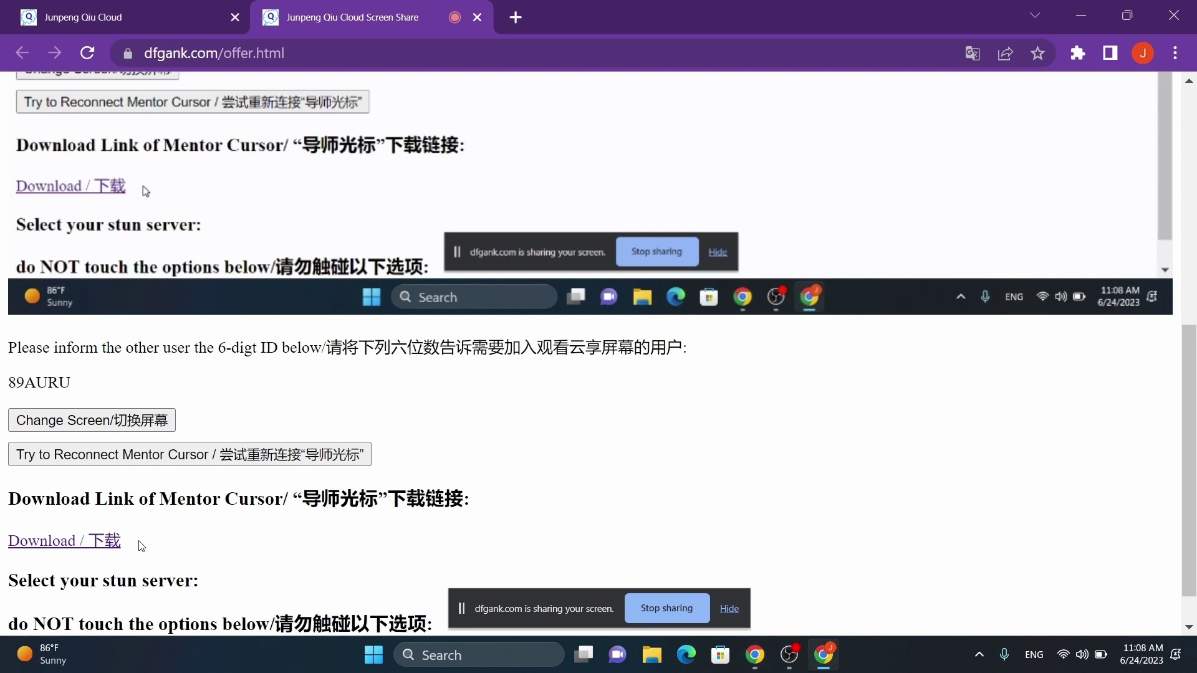
click(97, 542)
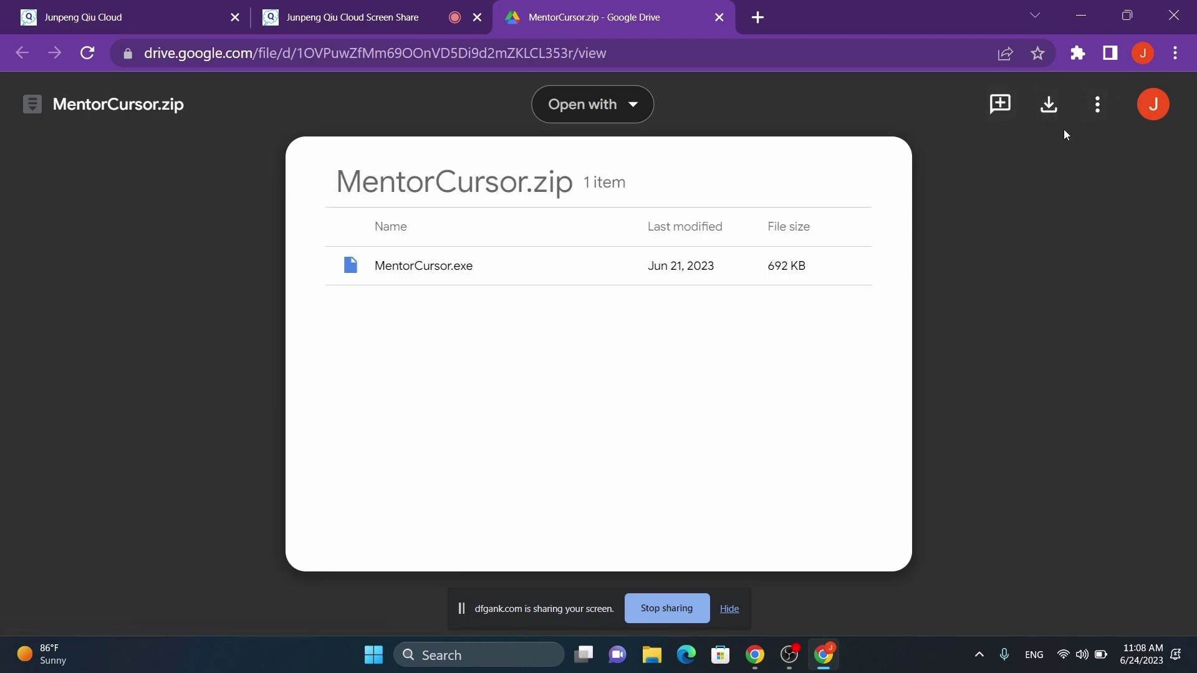
Launch the testCursor program from the desktop and return to the screen-share page.
key(super+d)
click(47, 430)
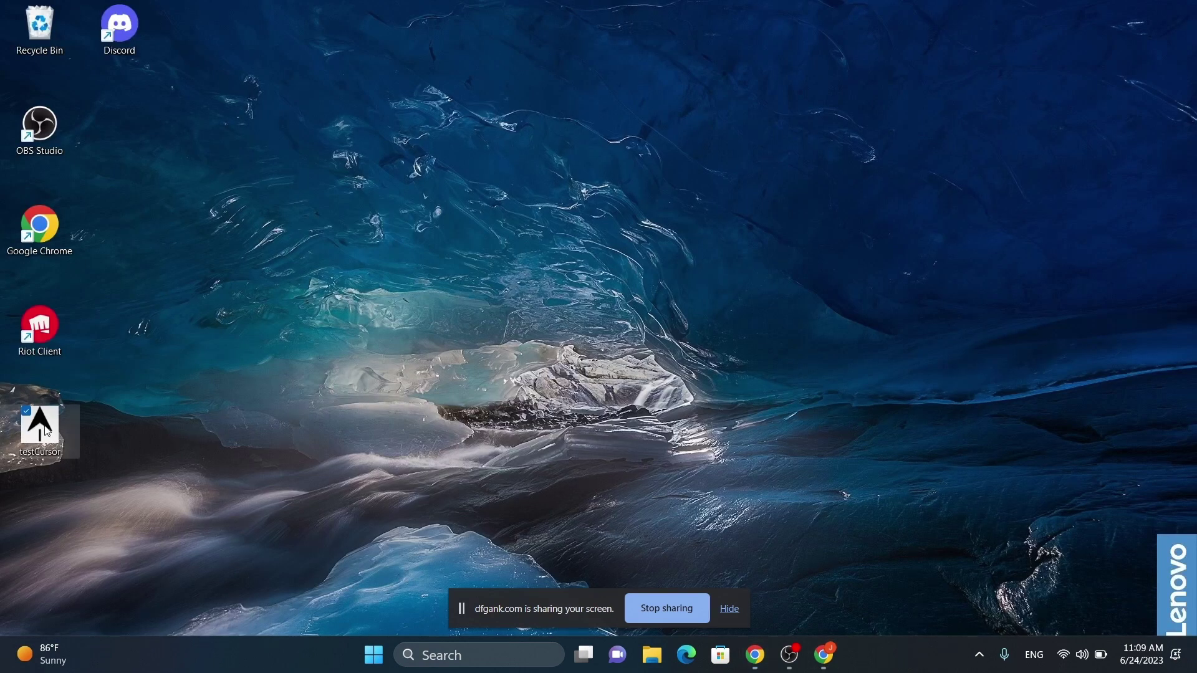
double_click(46, 430)
key(super+d)
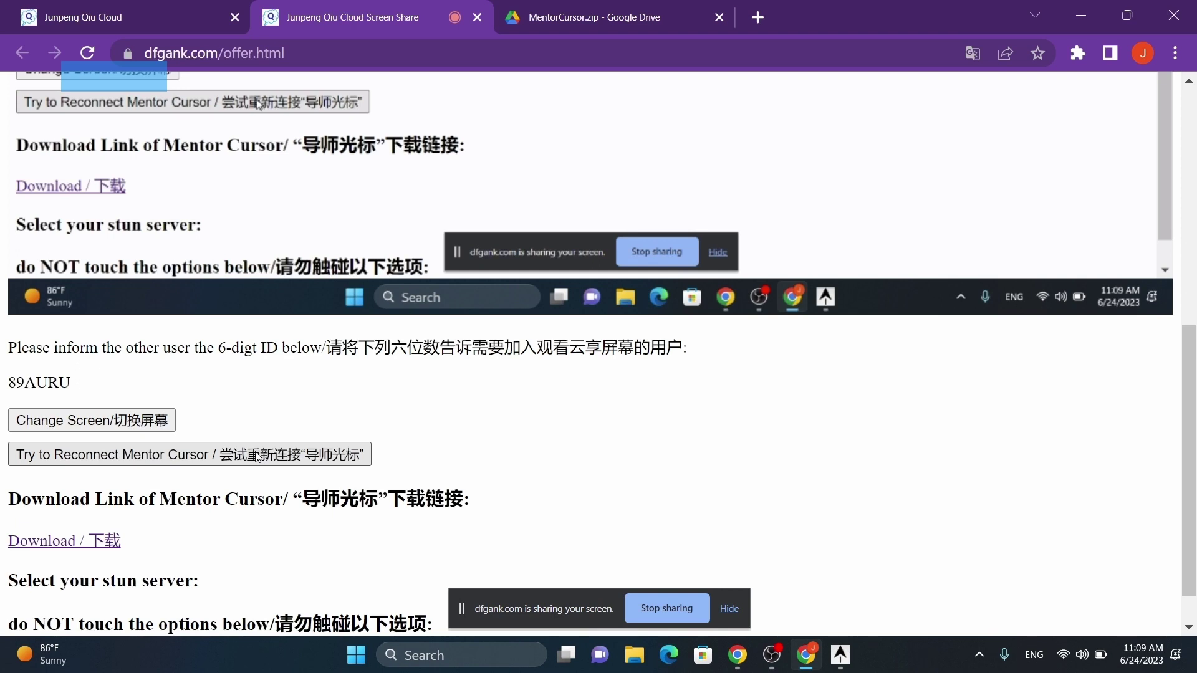
Reconnect Mentor Cursor and check the reported 1536x864 shared screen resolution.
click(257, 455)
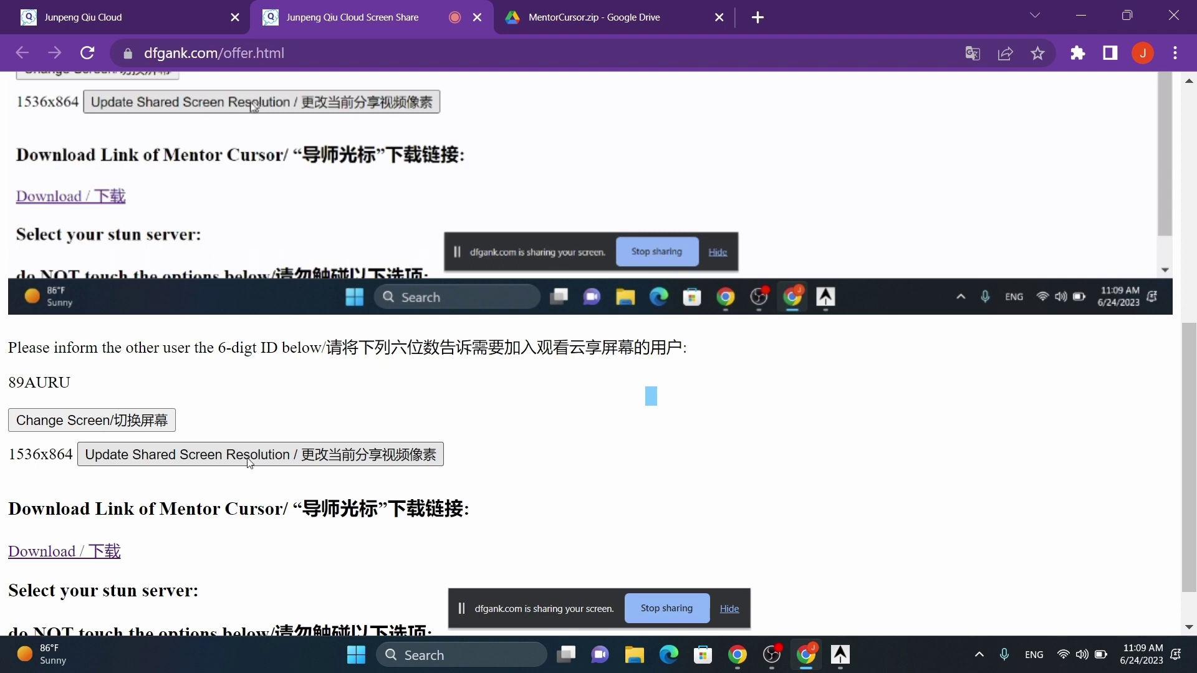
scroll(216, 550, down, 1)
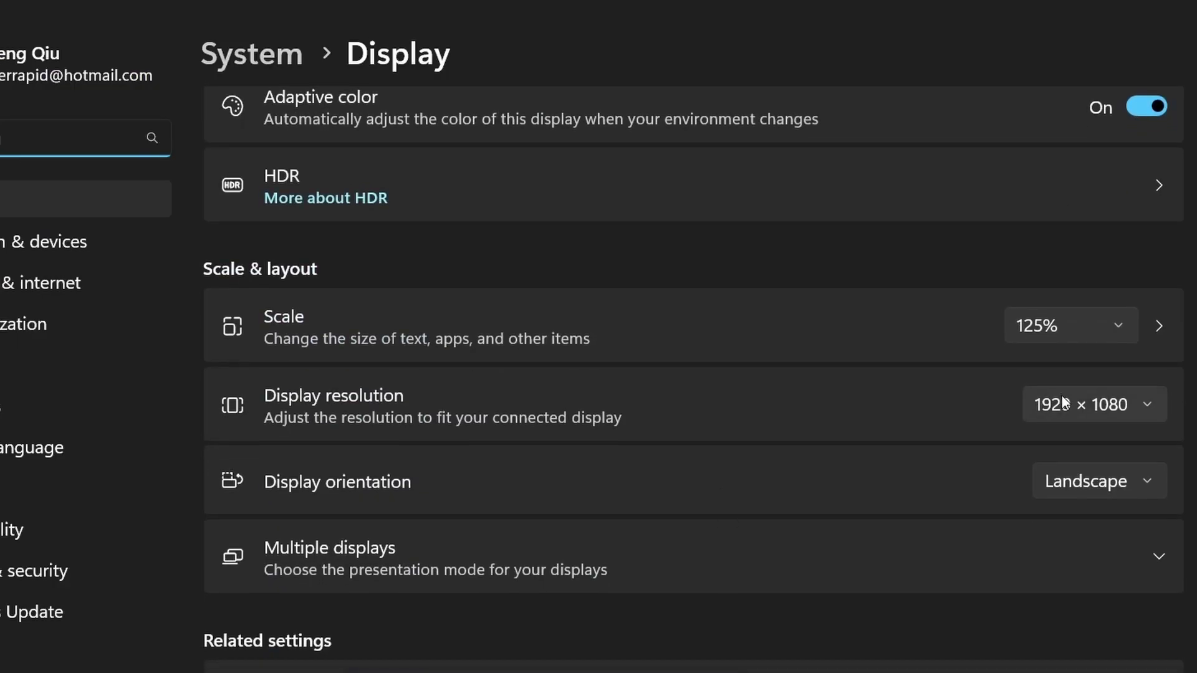
click(1054, 405)
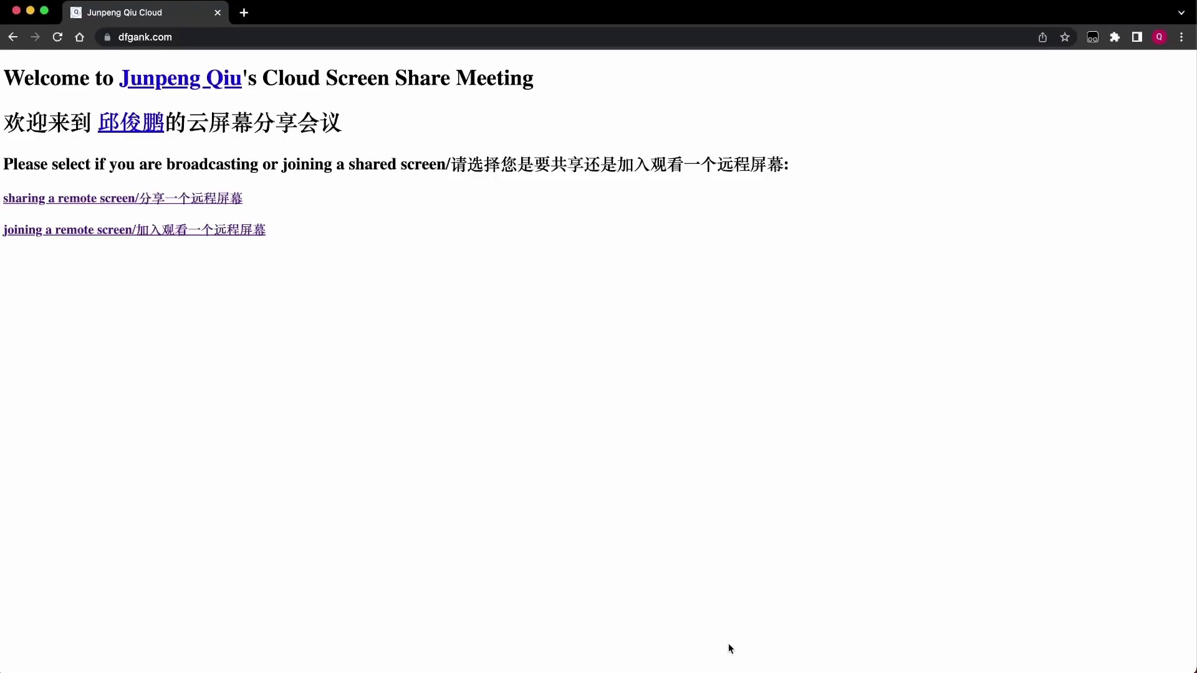
On the Mac, enter the sharer's meeting ID and join to watch the shared Windows screen.
click(213, 233)
click(79, 137)
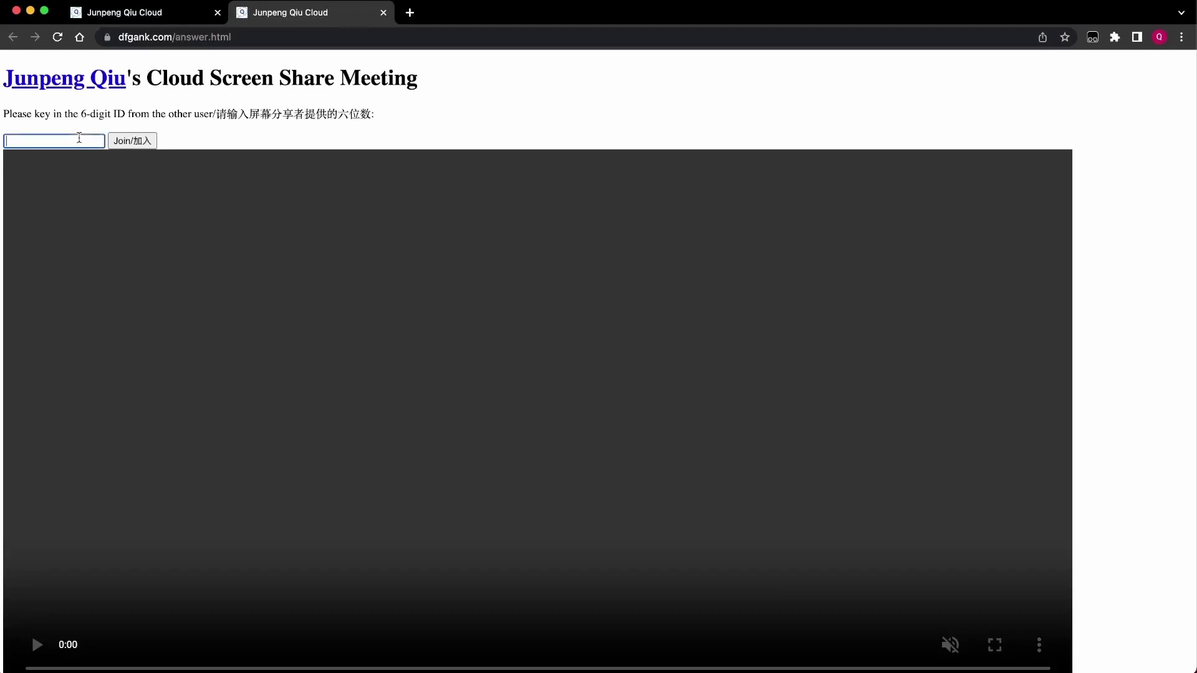
text(89auru)
click(152, 141)
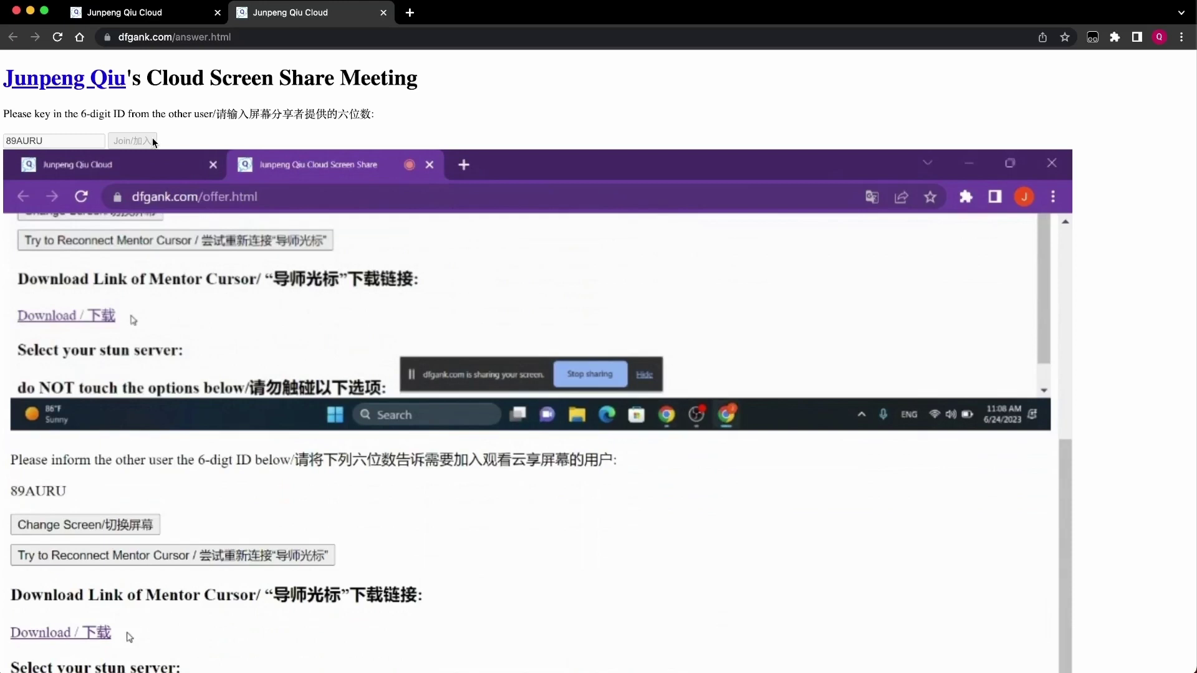
scroll(361, 273, down, 2)
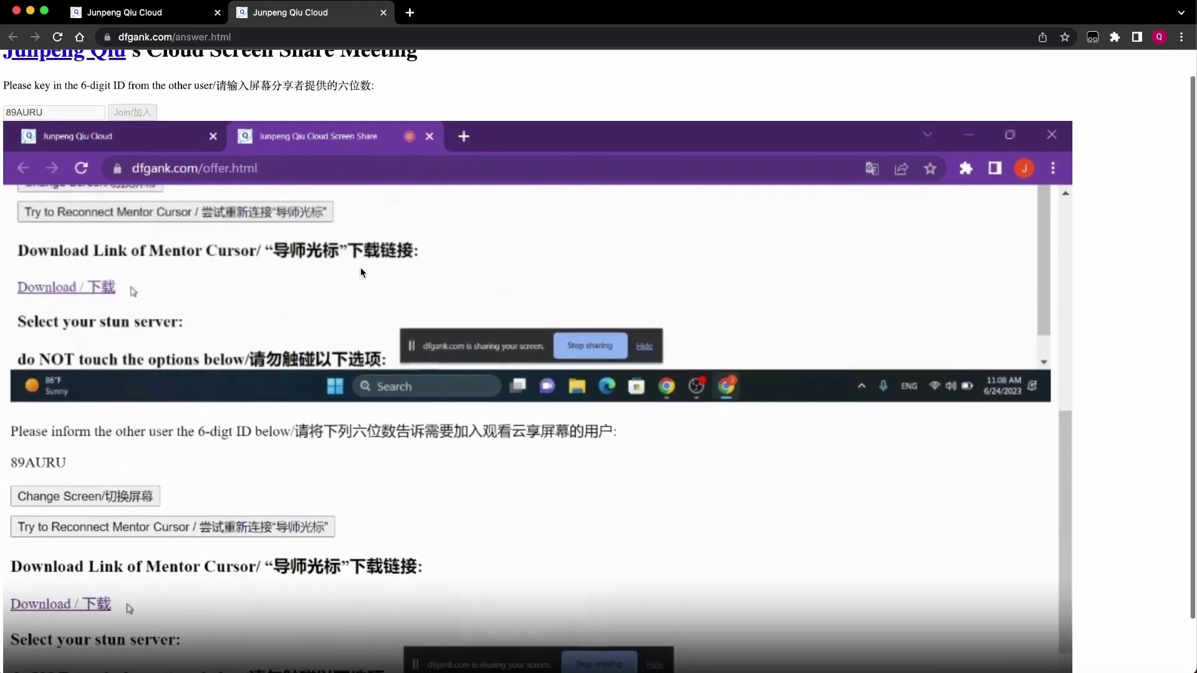
scroll(365, 274, down, 1)
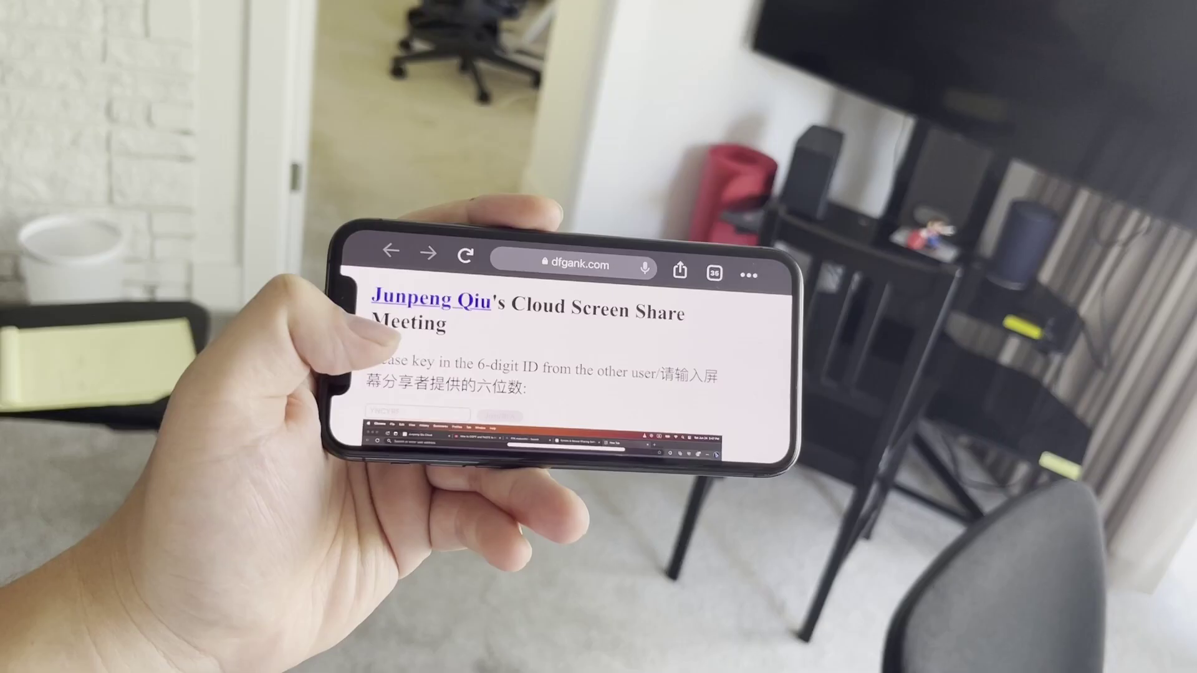
Open the AI stocks article on the shared screen, then build and run Point-And-Guide Cursor in Xcode.
scroll(430, 362, down, 3)
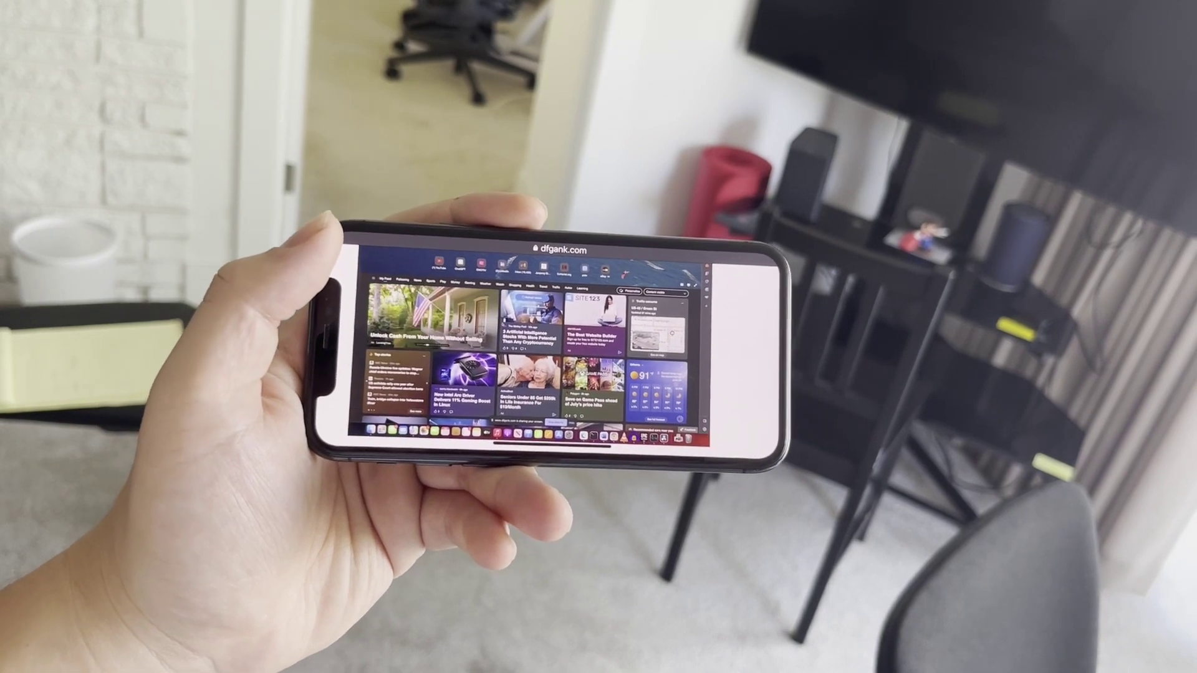
click(508, 324)
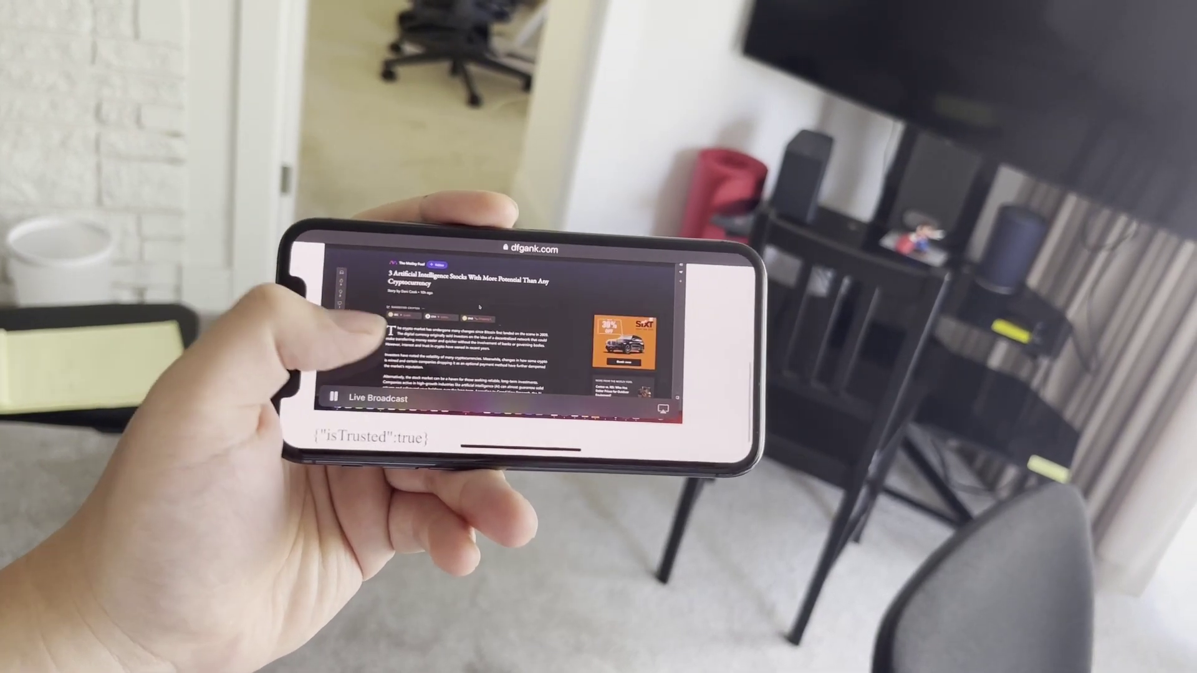
scroll(399, 368, up, 1)
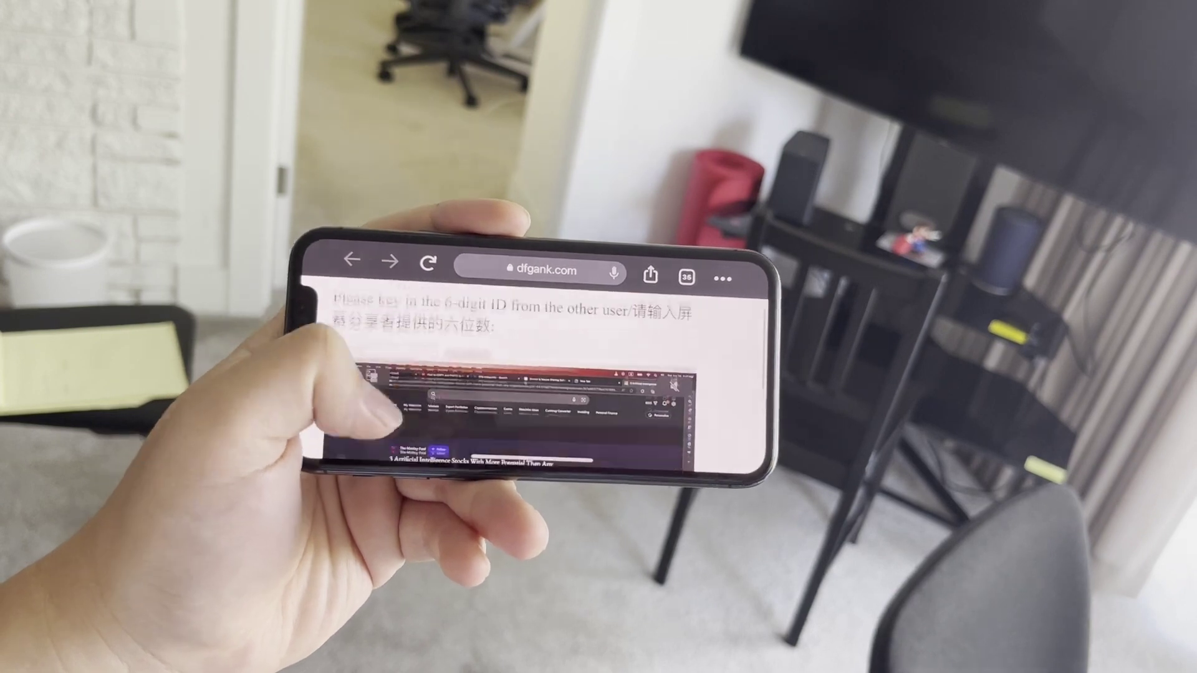
scroll(374, 374, up, 1)
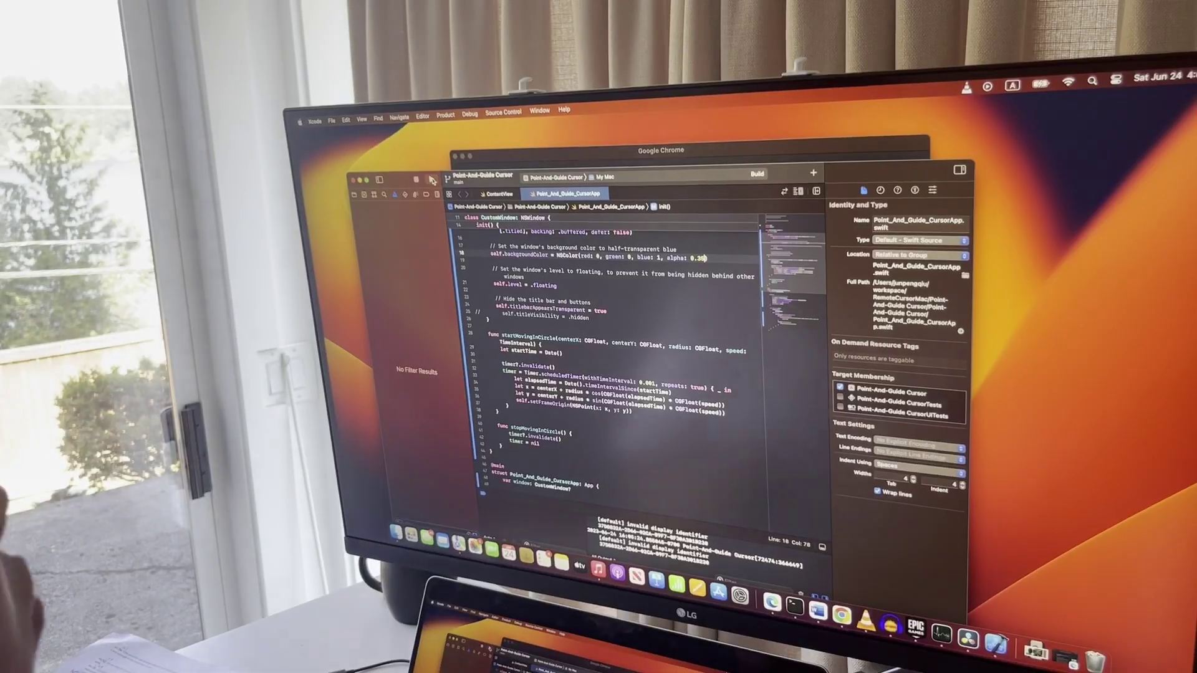
click(432, 180)
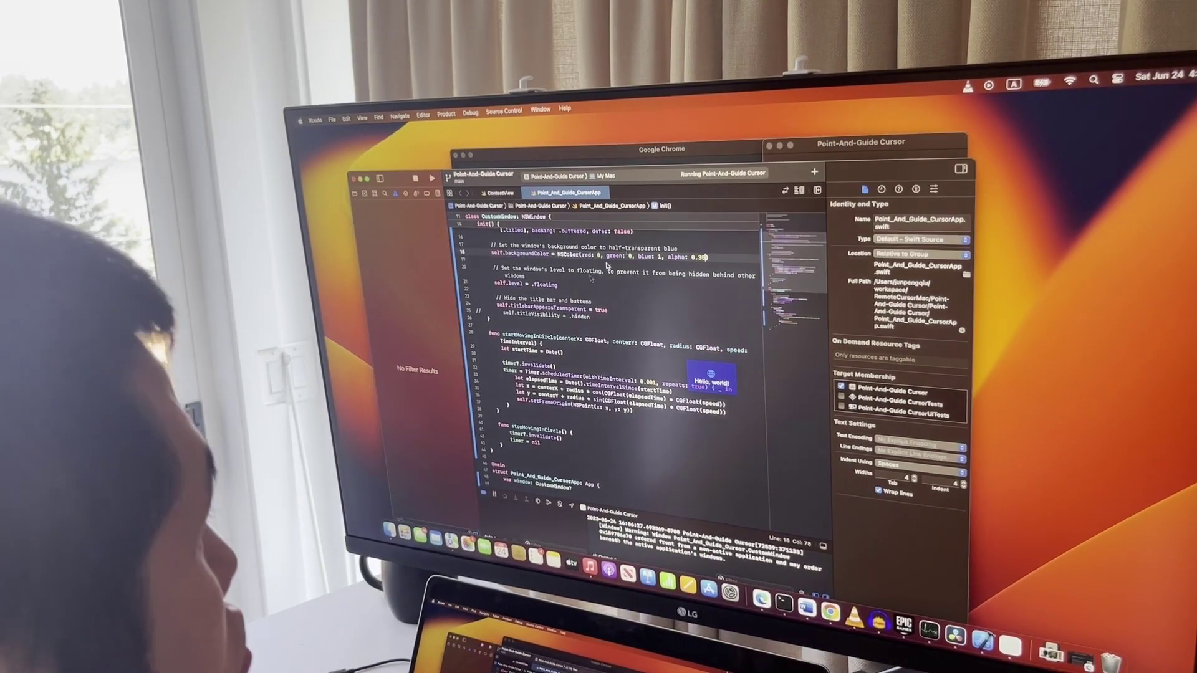
click(697, 184)
drag(698, 184, 567, 406)
click(738, 391)
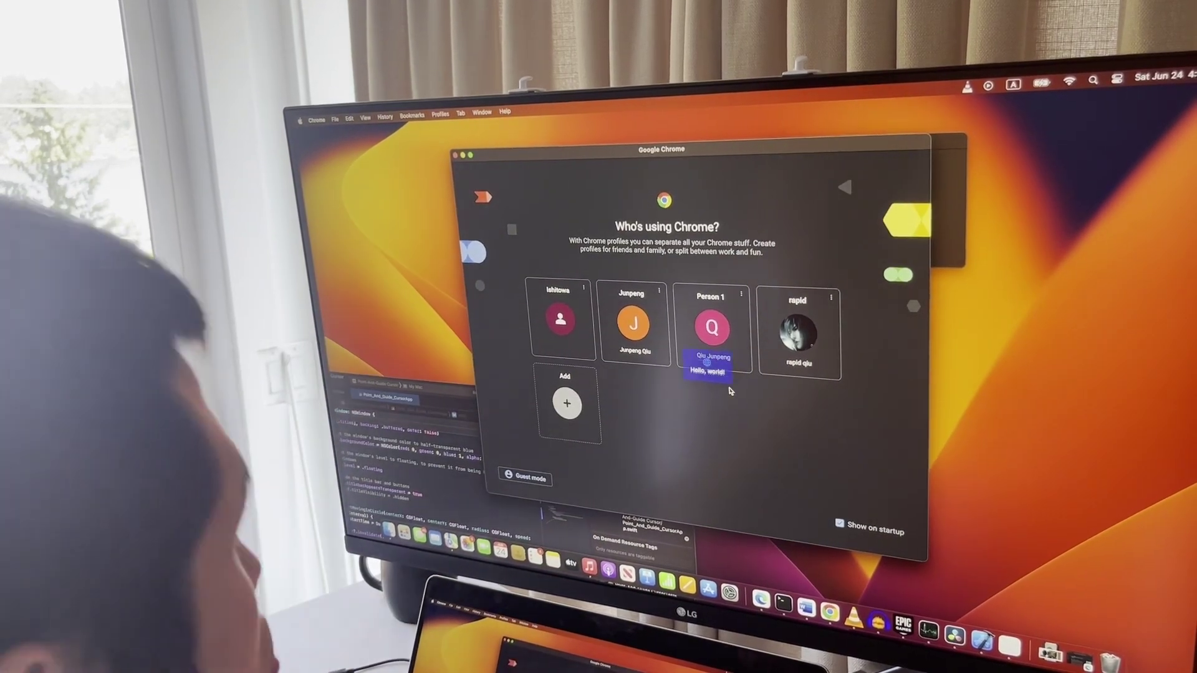
drag(726, 153, 586, 369)
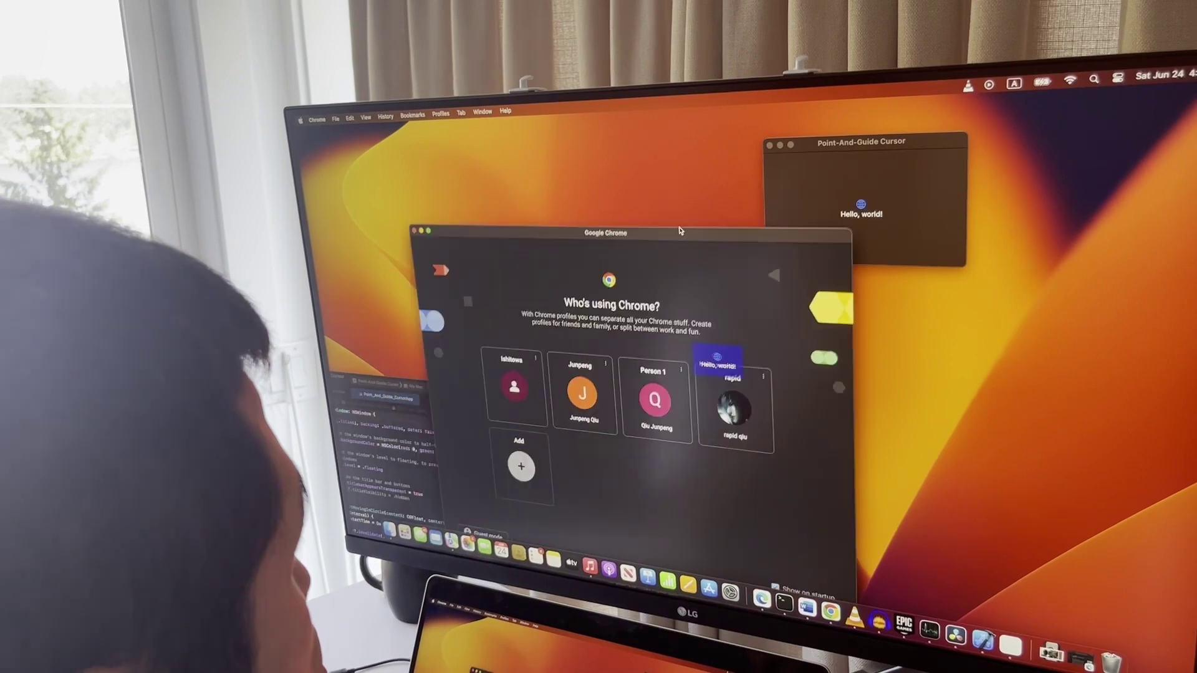